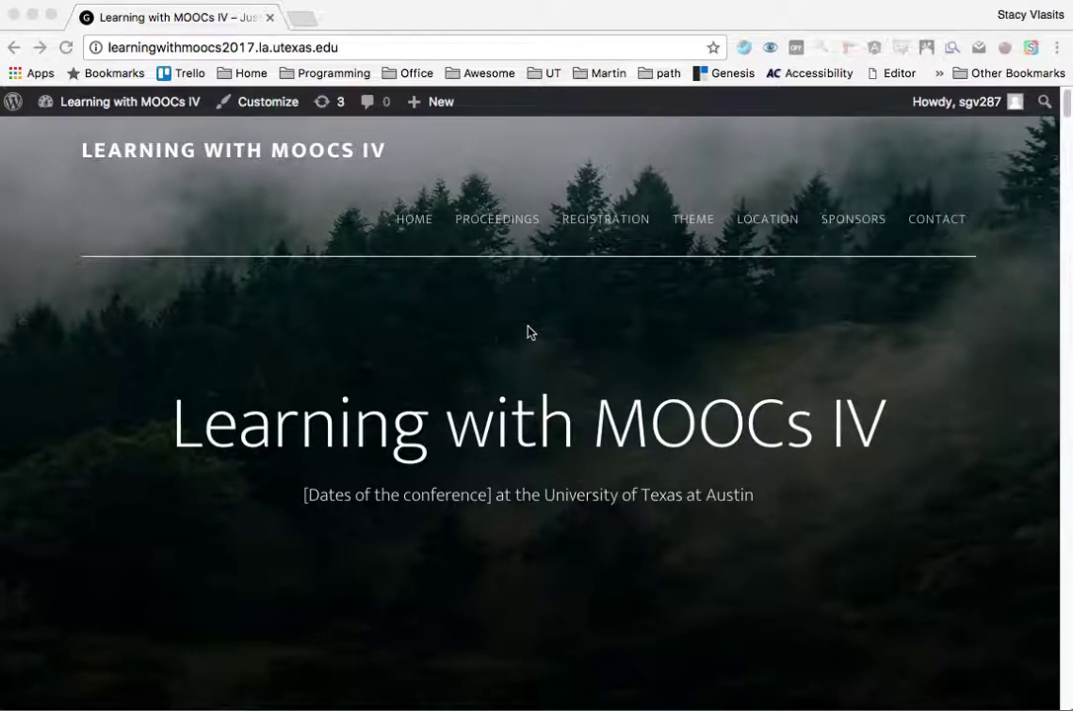
# - Scroll down the Learning with MOOCs IV front page to review its content
pyautogui.scroll(-15, 655, 360)
pyautogui.scroll(-15, 966, 417)
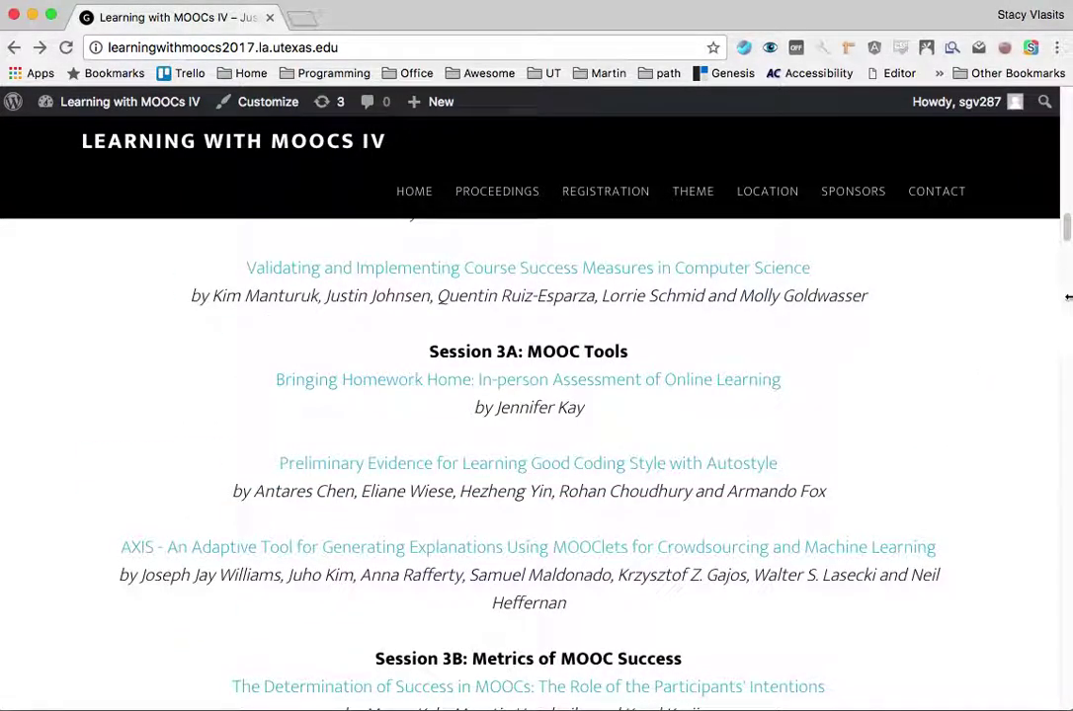
pyautogui.moveTo(1067, 227); pyautogui.dragTo(1065, 104)
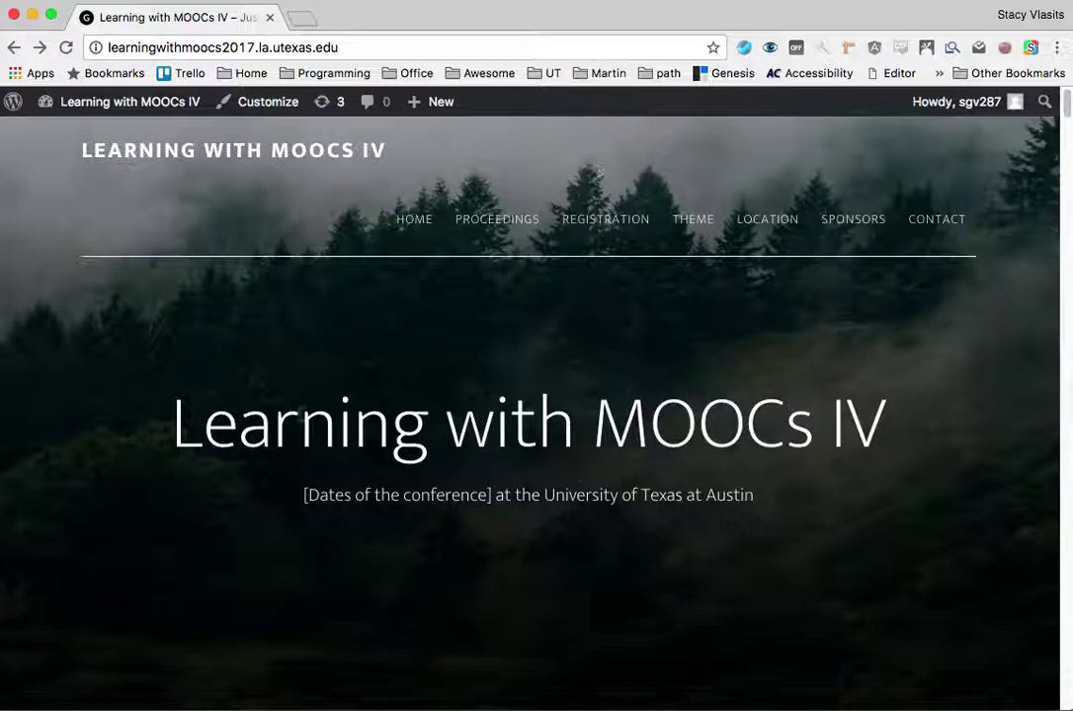
# - Launch the Customizer from the admin bar to show Altitude Pro settings beside the live preview
pyautogui.click(265, 104)
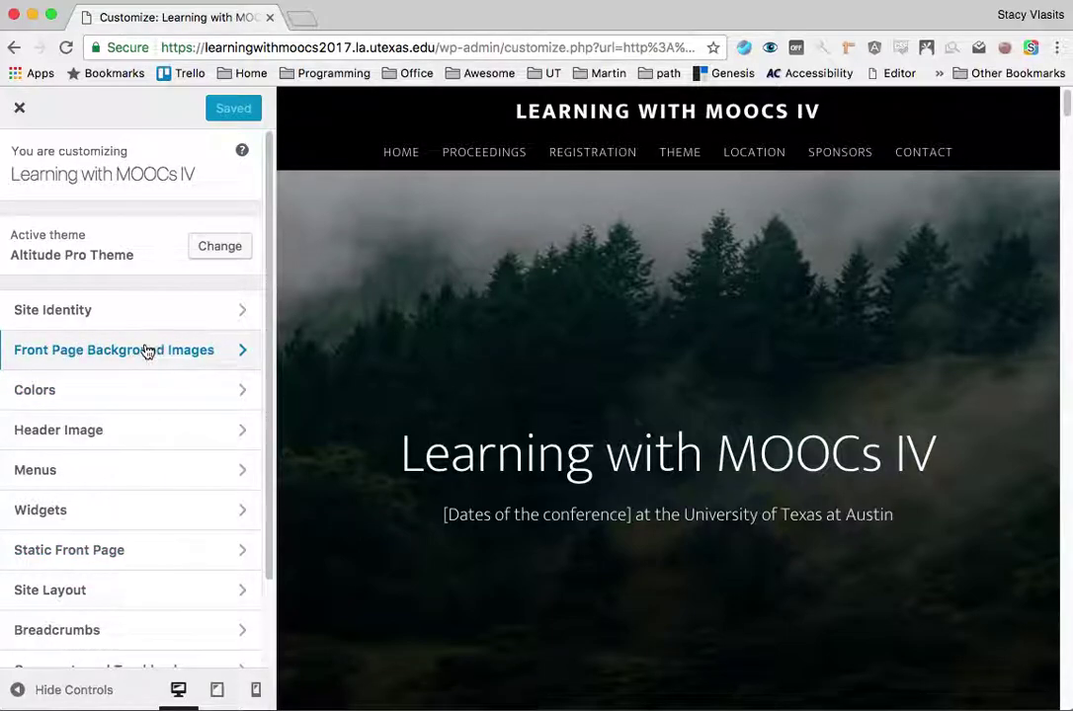
# - Review the Featured Section 1, 3, 5 and 7 background images at 1600×1050 pixels
pyautogui.click(231, 353)
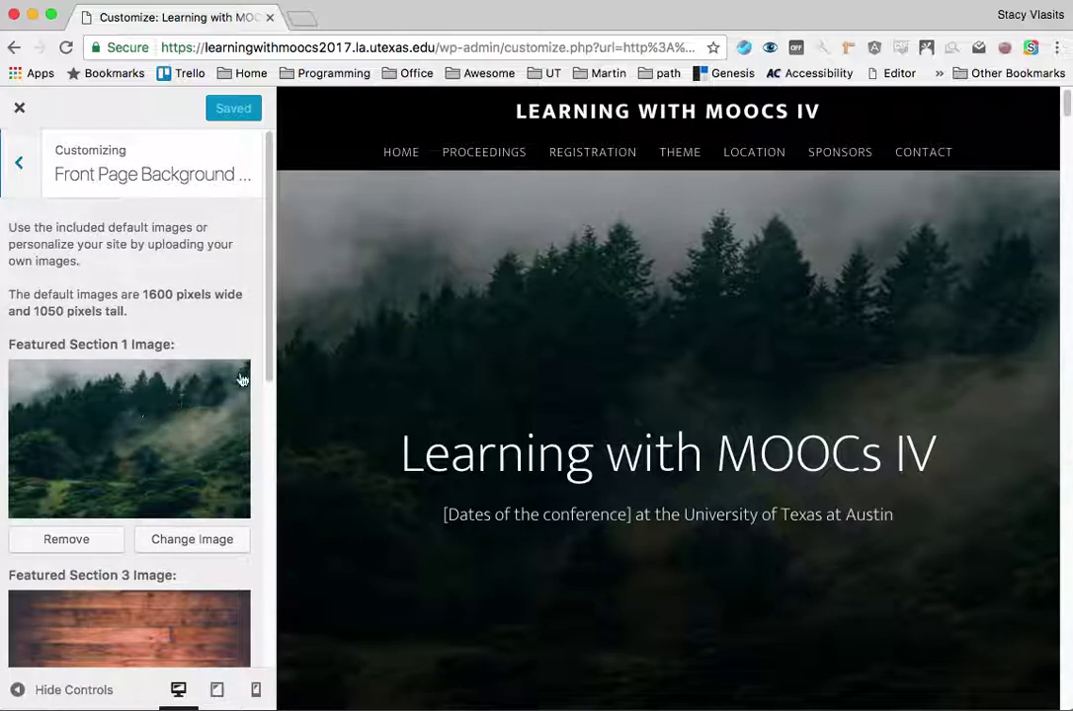
pyautogui.moveTo(270, 311); pyautogui.dragTo(311, 302)
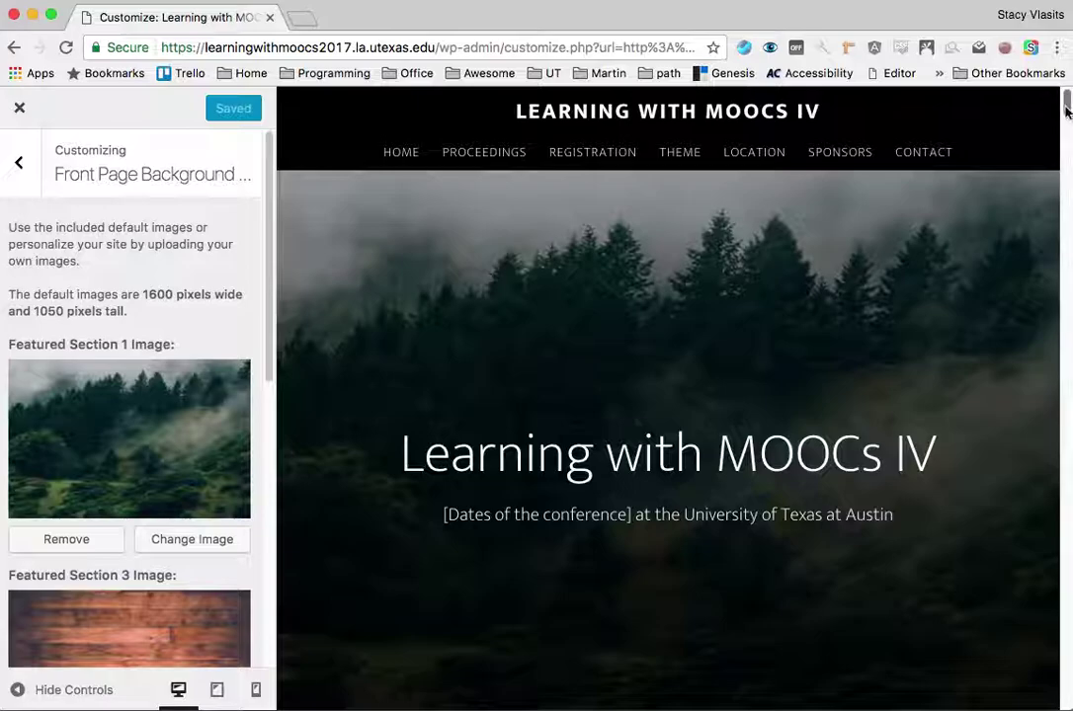
pyautogui.moveTo(1066, 109); pyautogui.dragTo(1054, 366)
pyautogui.scroll(-3, 202, 640)
pyautogui.scroll(-2, 202, 640)
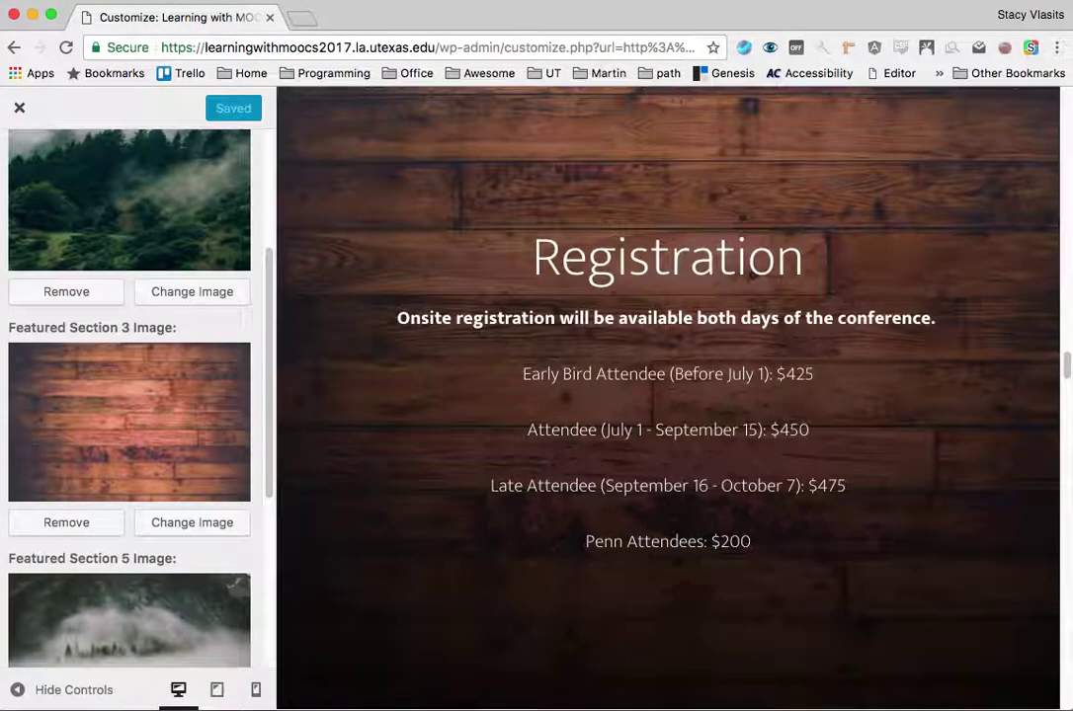
pyautogui.scroll(-2, 197, 580)
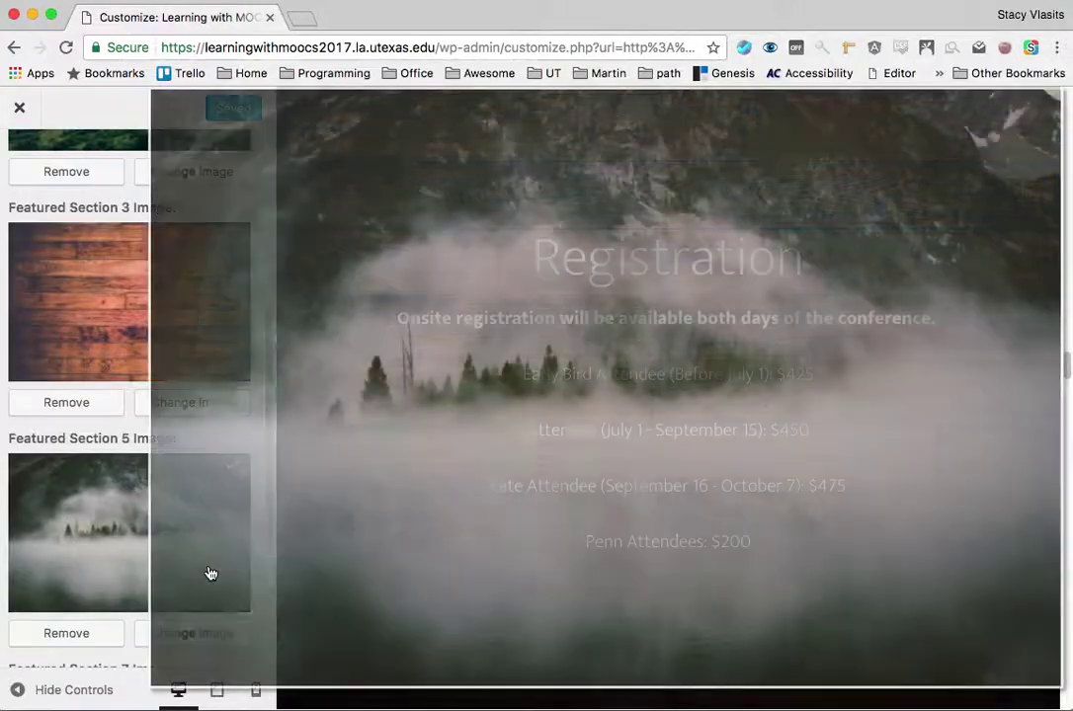
pyautogui.scroll(-3, 250, 646)
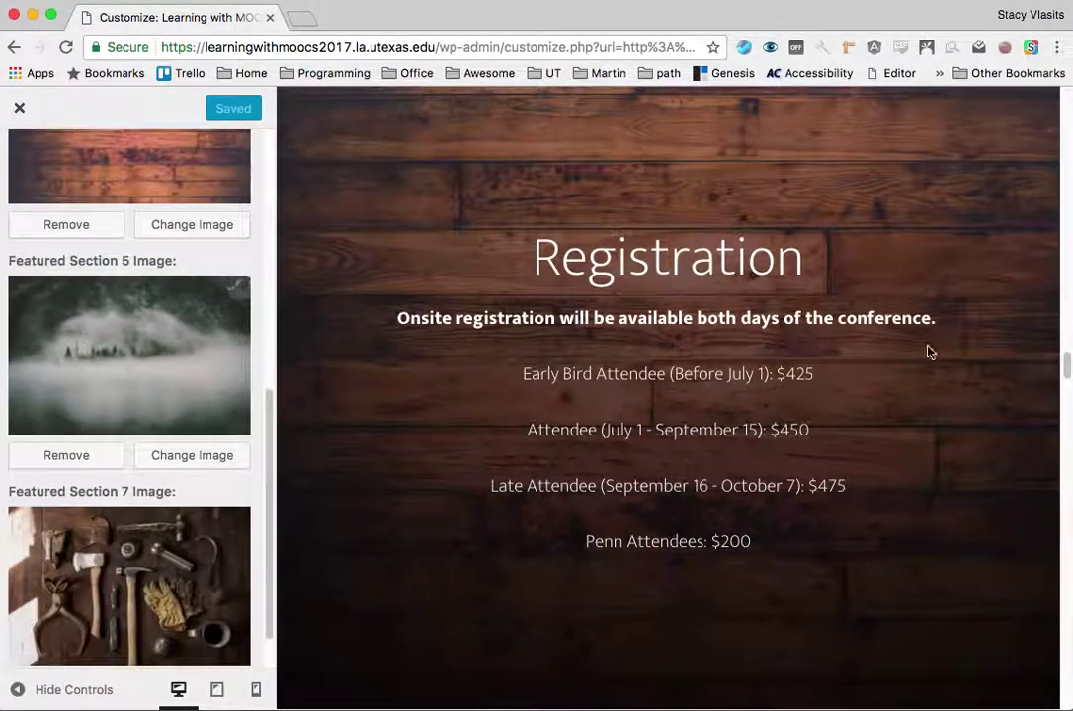
pyautogui.moveTo(1067, 370); pyautogui.dragTo(1046, 91)
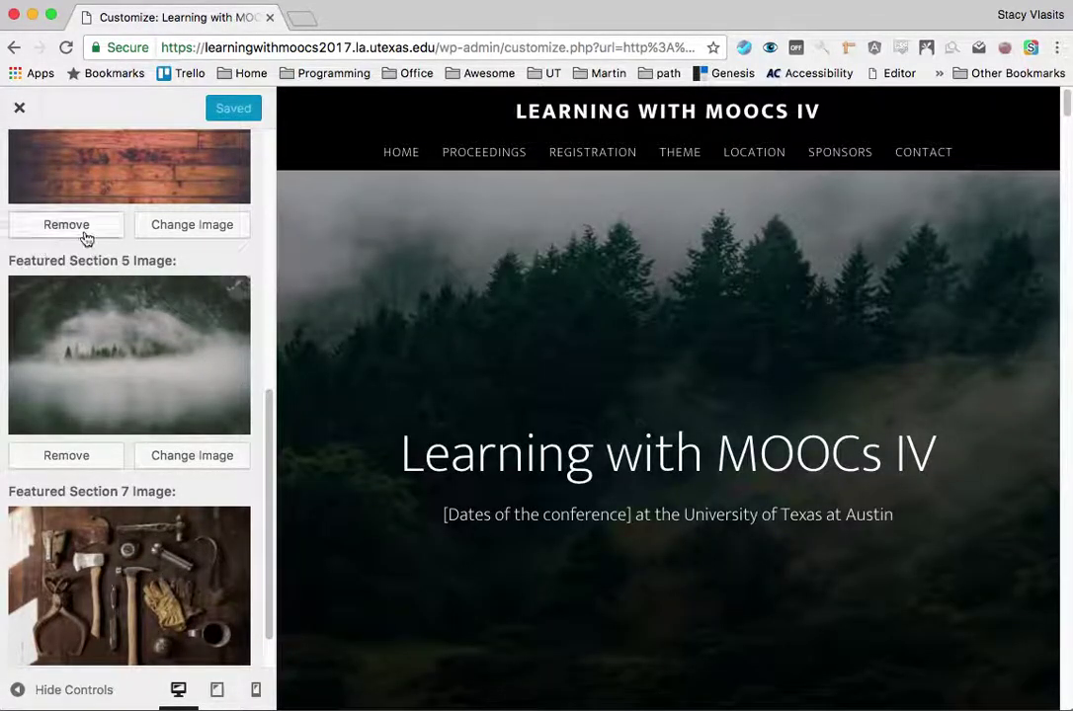
pyautogui.moveTo(271, 436); pyautogui.dragTo(278, 204)
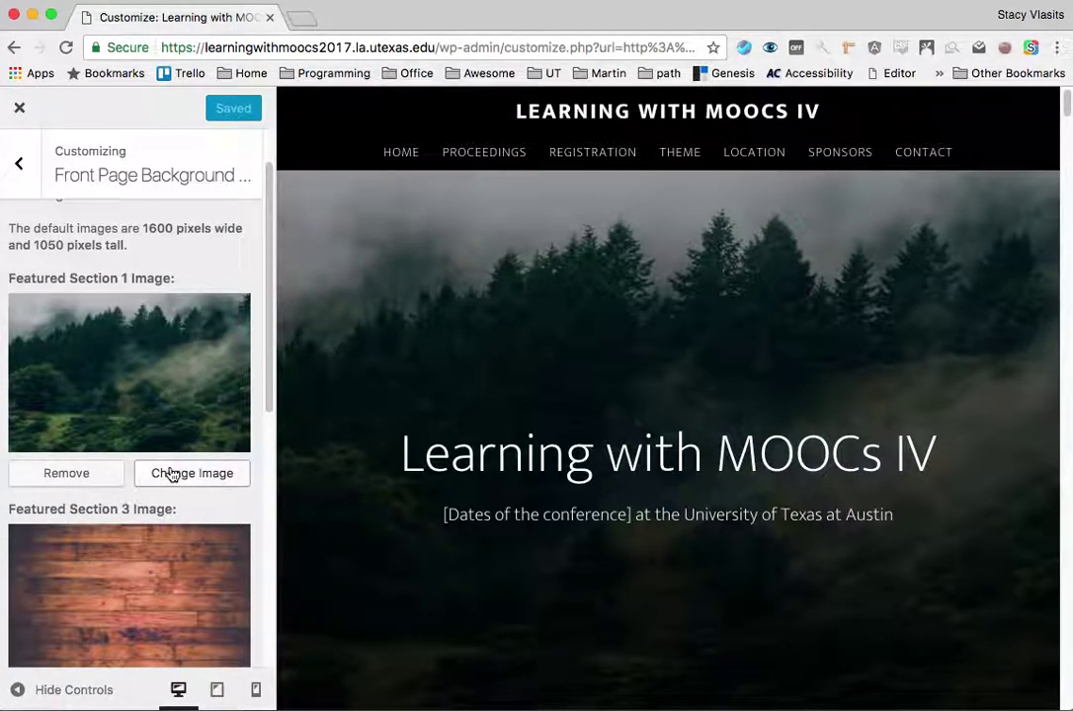
pyautogui.click(170, 475)
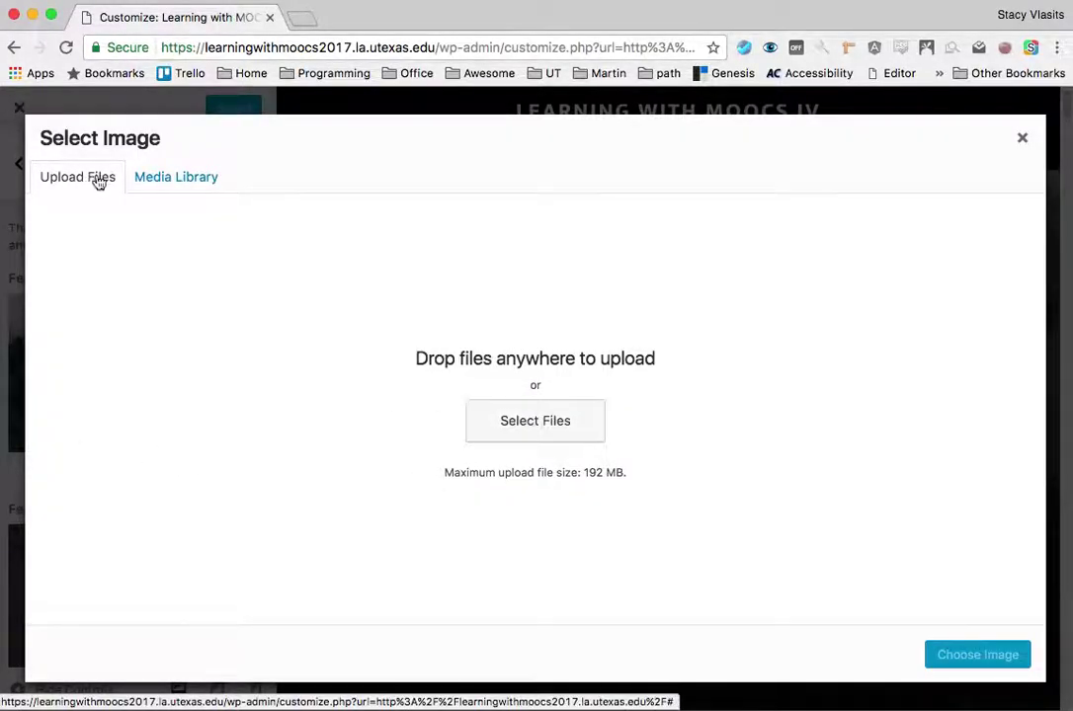
pyautogui.click(167, 178)
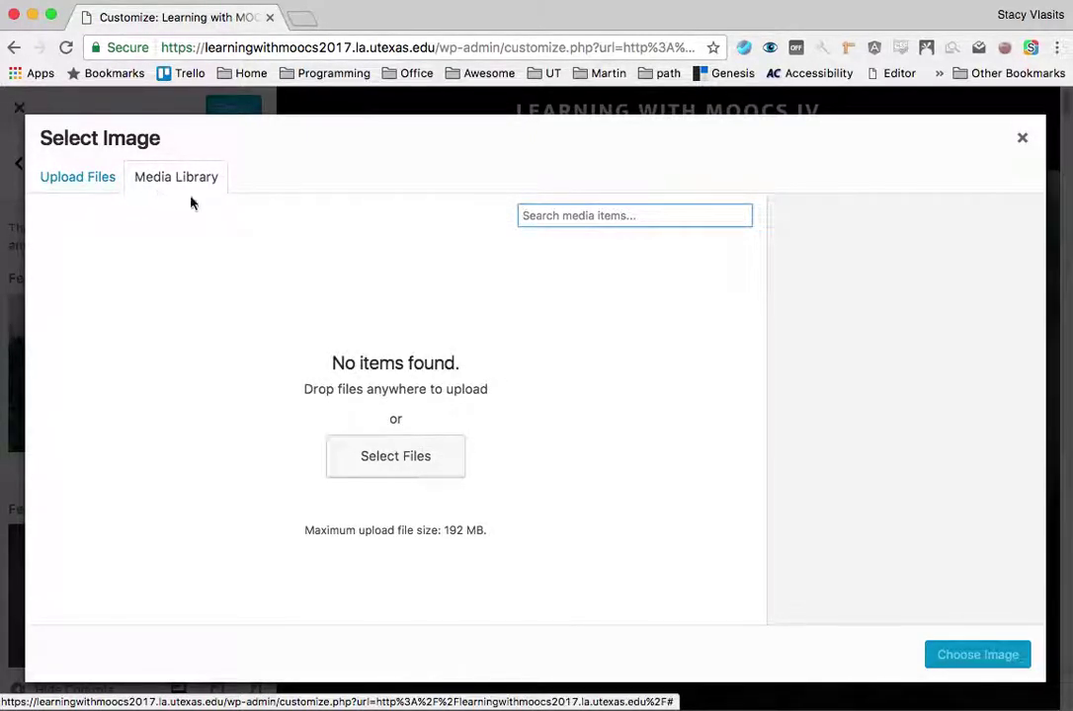
pyautogui.click(79, 176)
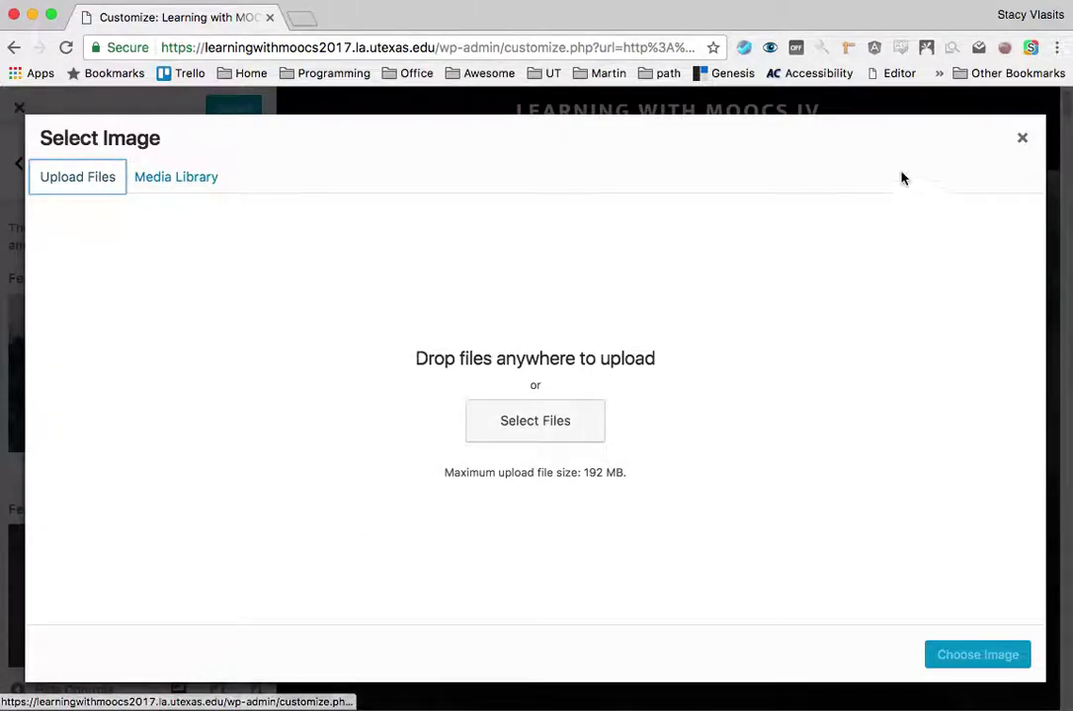
pyautogui.click(1022, 138)
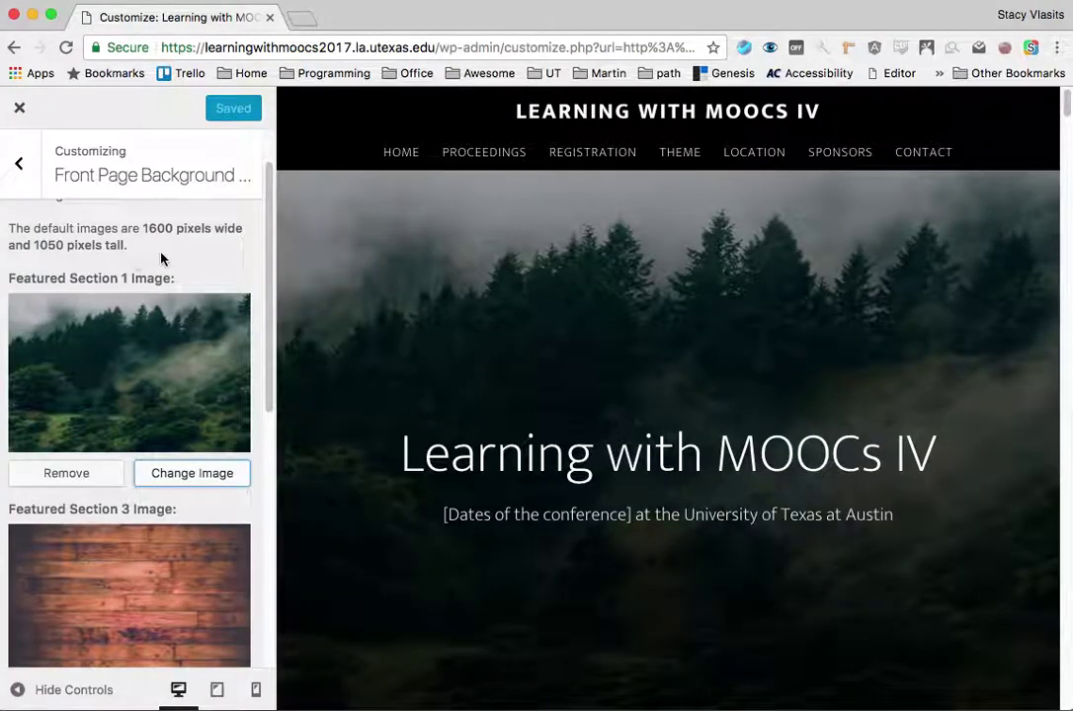
pyautogui.scroll(1, 158, 254)
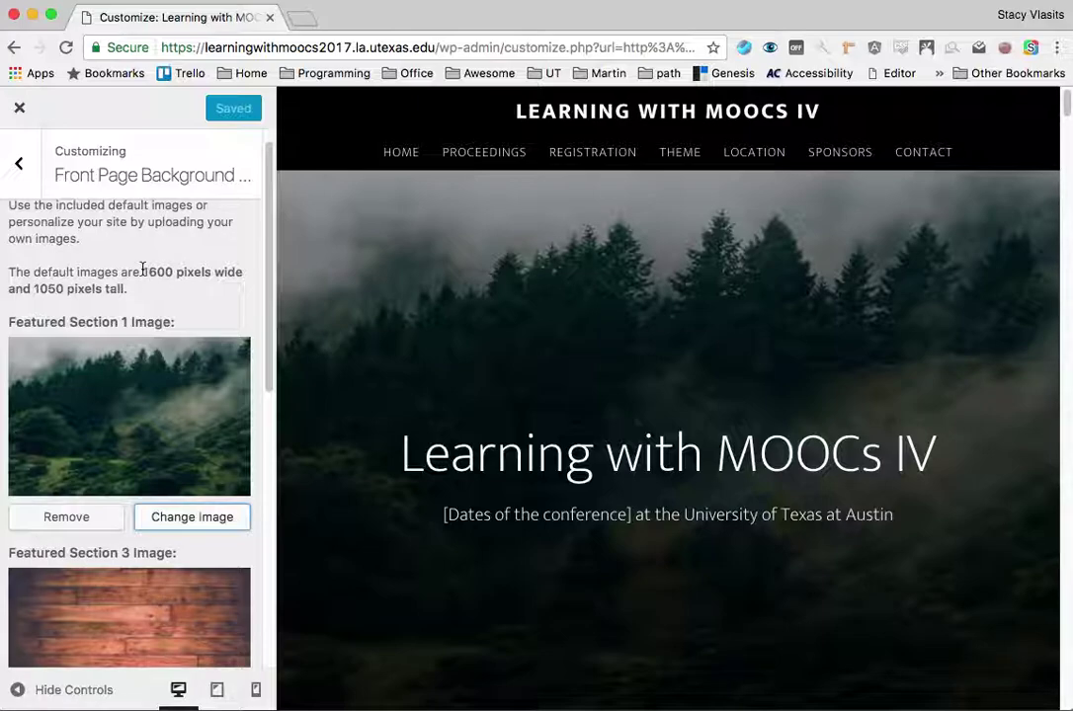
pyautogui.moveTo(143, 271); pyautogui.dragTo(60, 292)
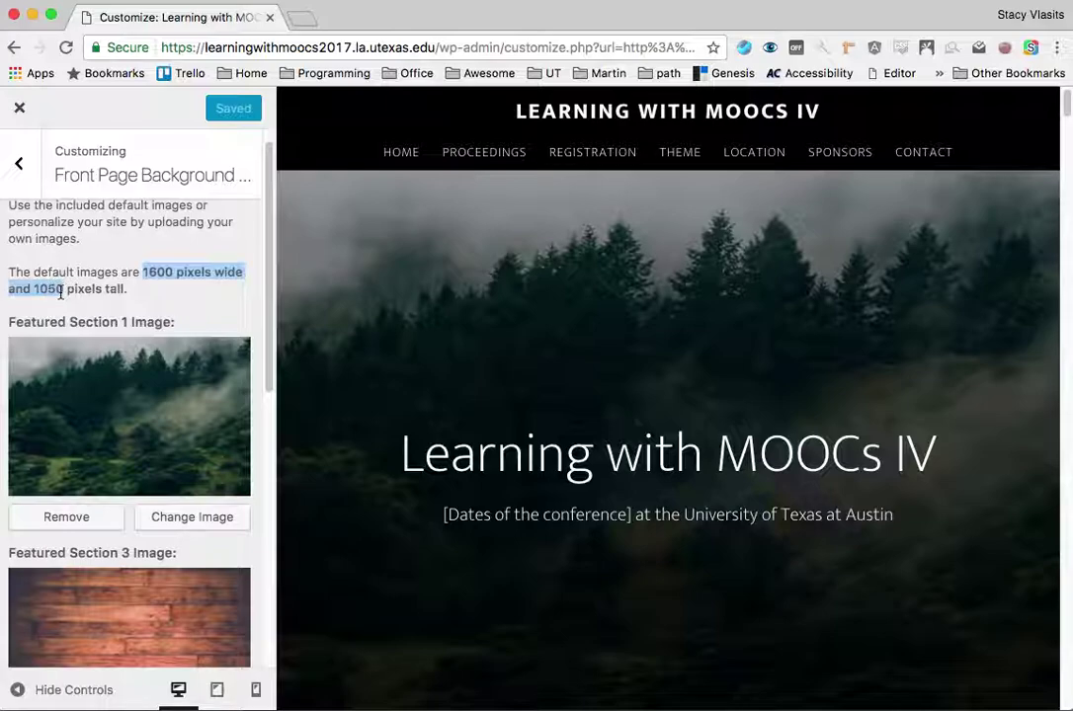
pyautogui.click(150, 285)
pyautogui.moveTo(144, 273); pyautogui.dragTo(181, 285)
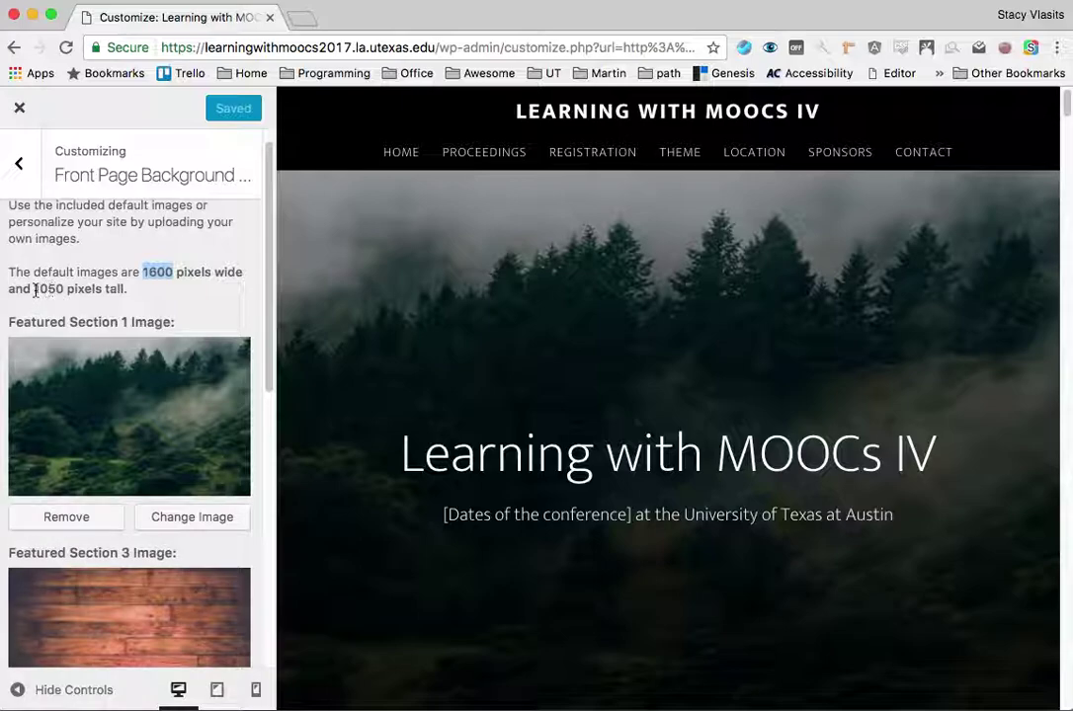
pyautogui.moveTo(36, 289); pyautogui.dragTo(62, 290)
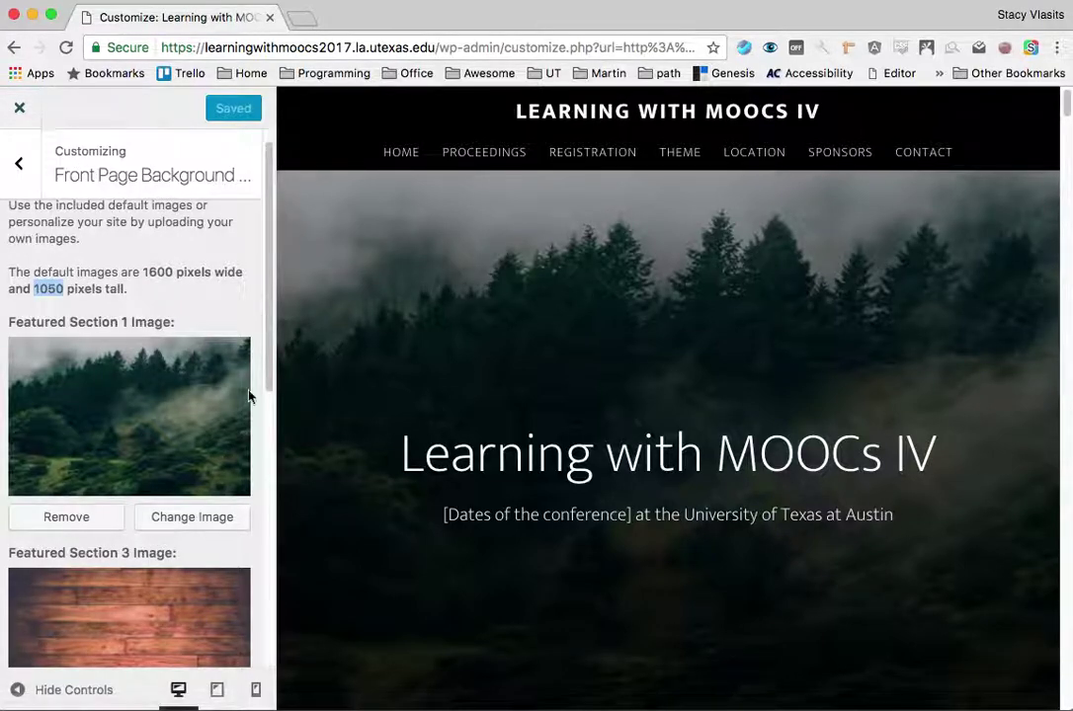
# - Go back to the main Customizer list and enter Widgets, showing Front Page 1–7 and Footer 1
pyautogui.click(19, 108)
pyautogui.click(19, 164)
pyautogui.scroll(-3, 229, 464)
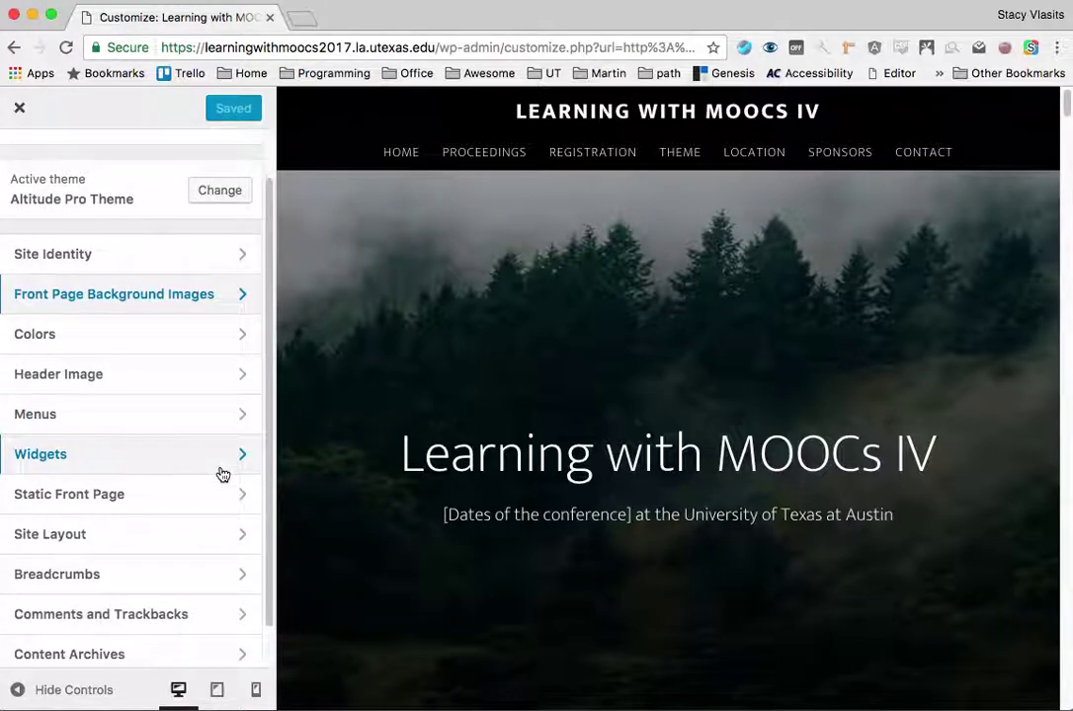
pyautogui.scroll(-2, 227, 464)
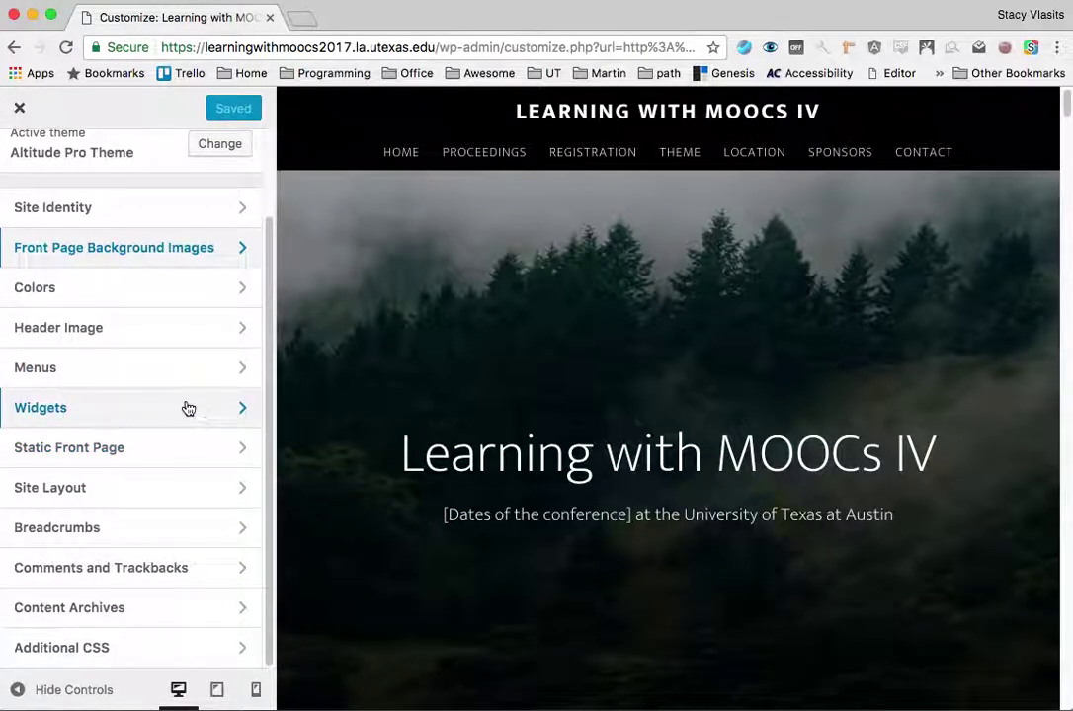
pyautogui.click(242, 410)
pyautogui.click(15, 176)
pyautogui.click(245, 413)
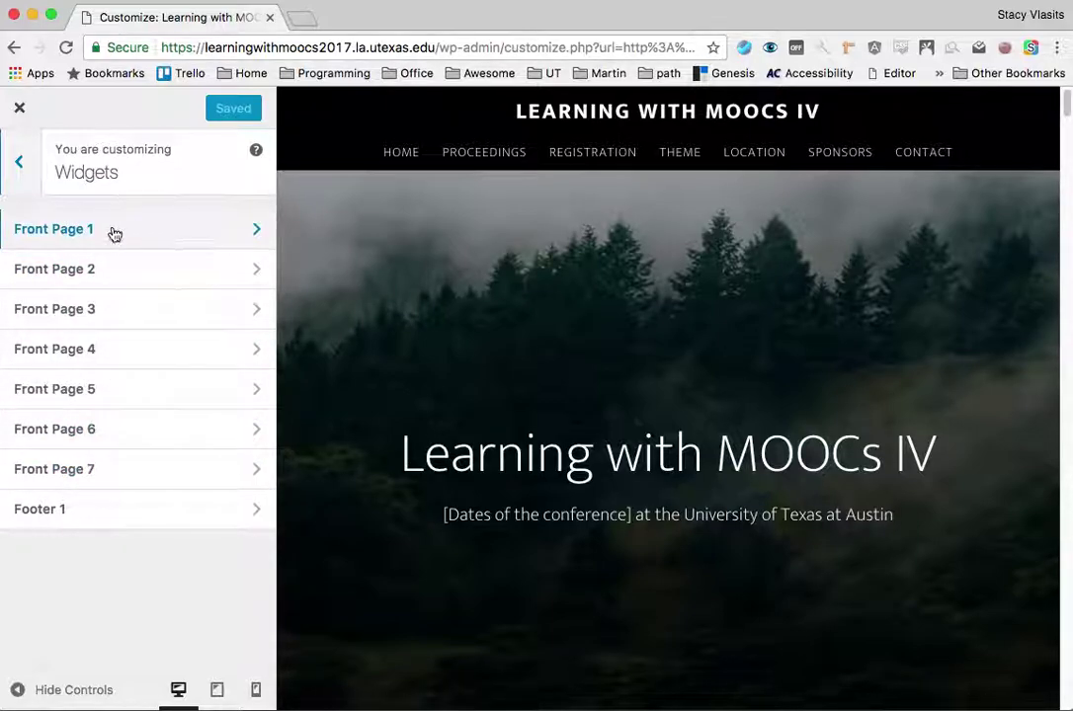
# - In Front Page 1's Visual Editor, change the heading ending 'IV' to 'Learning with MOOCs 4'
pyautogui.click(247, 232)
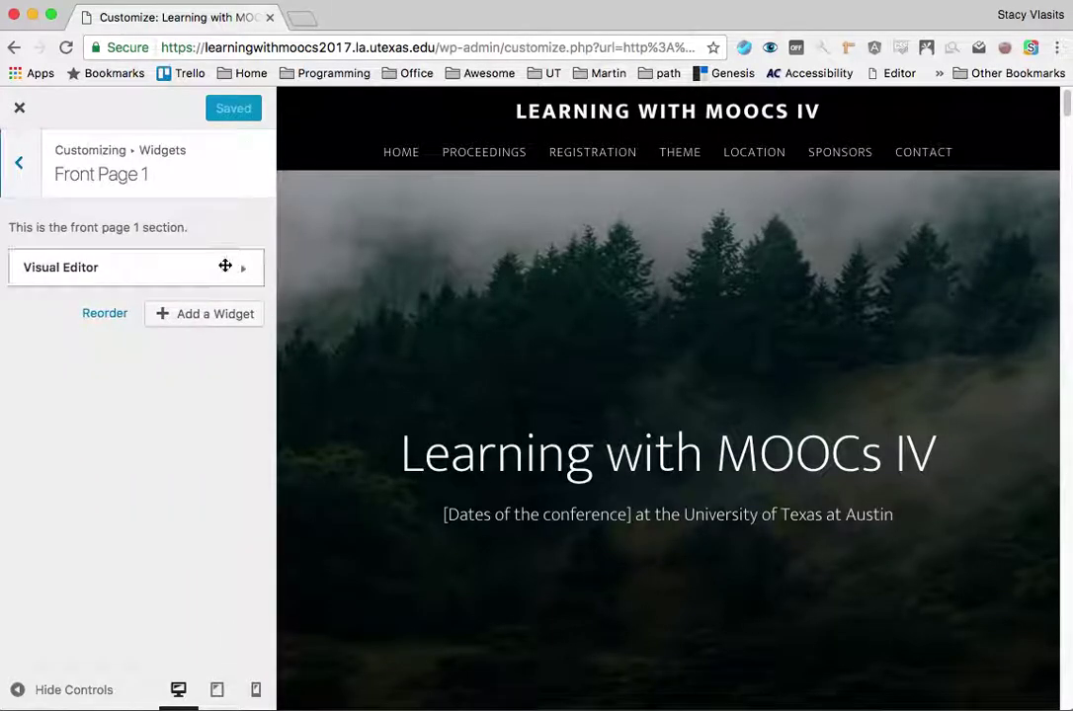
pyautogui.click(240, 270)
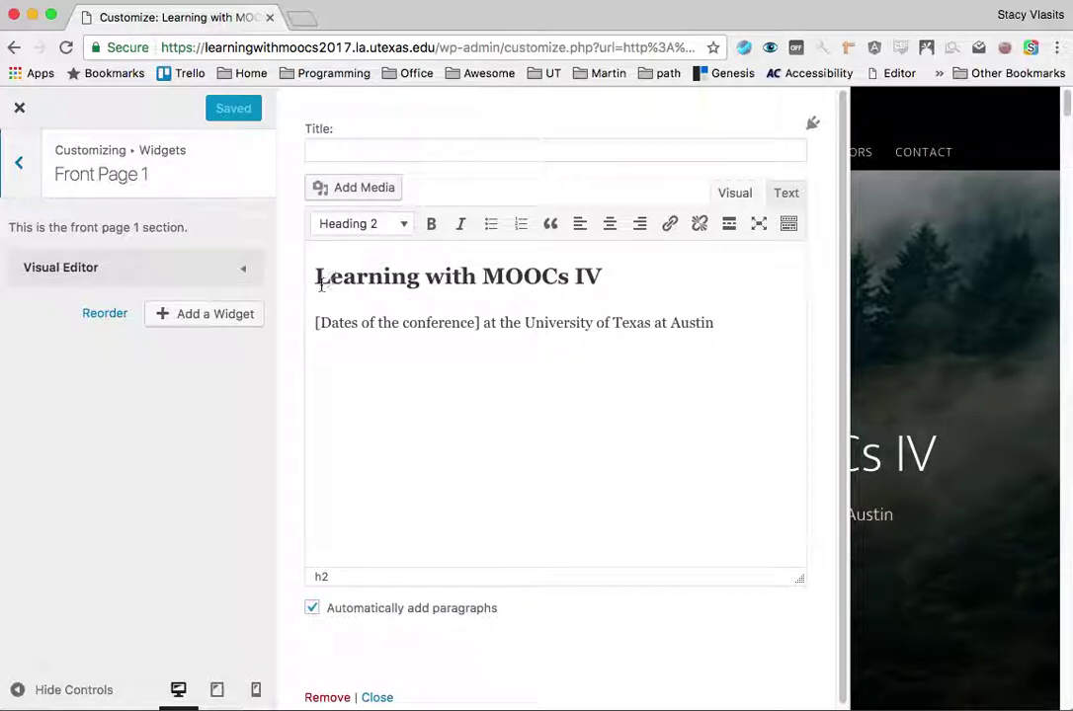
pyautogui.moveTo(317, 276); pyautogui.dragTo(701, 368)
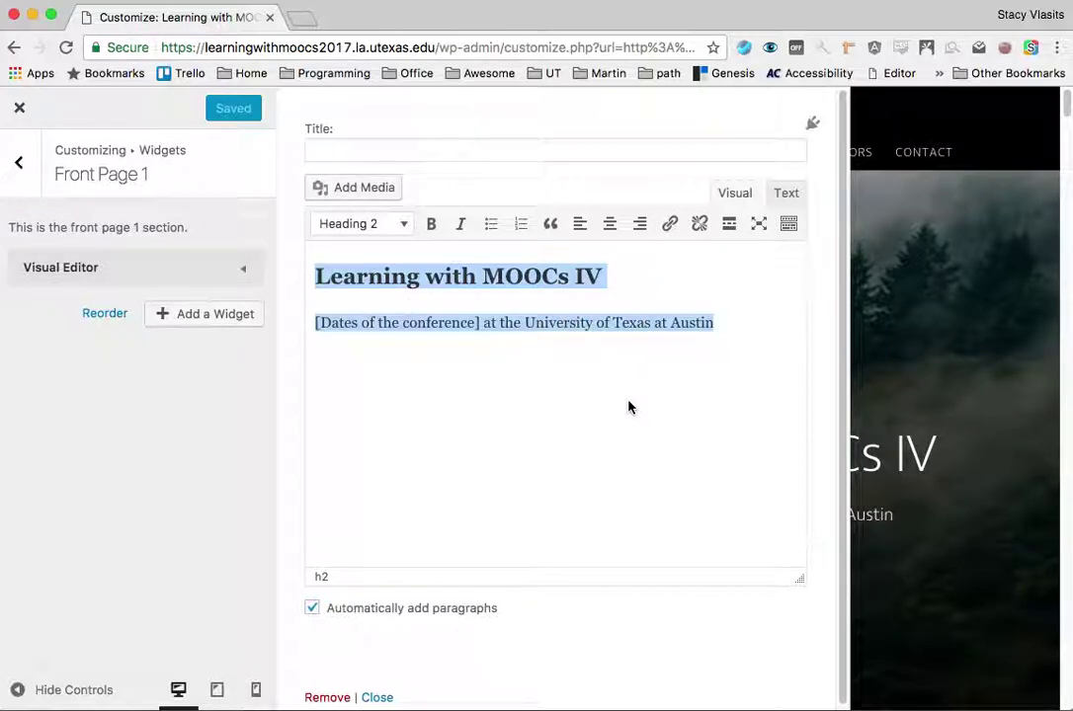
pyautogui.click(503, 394)
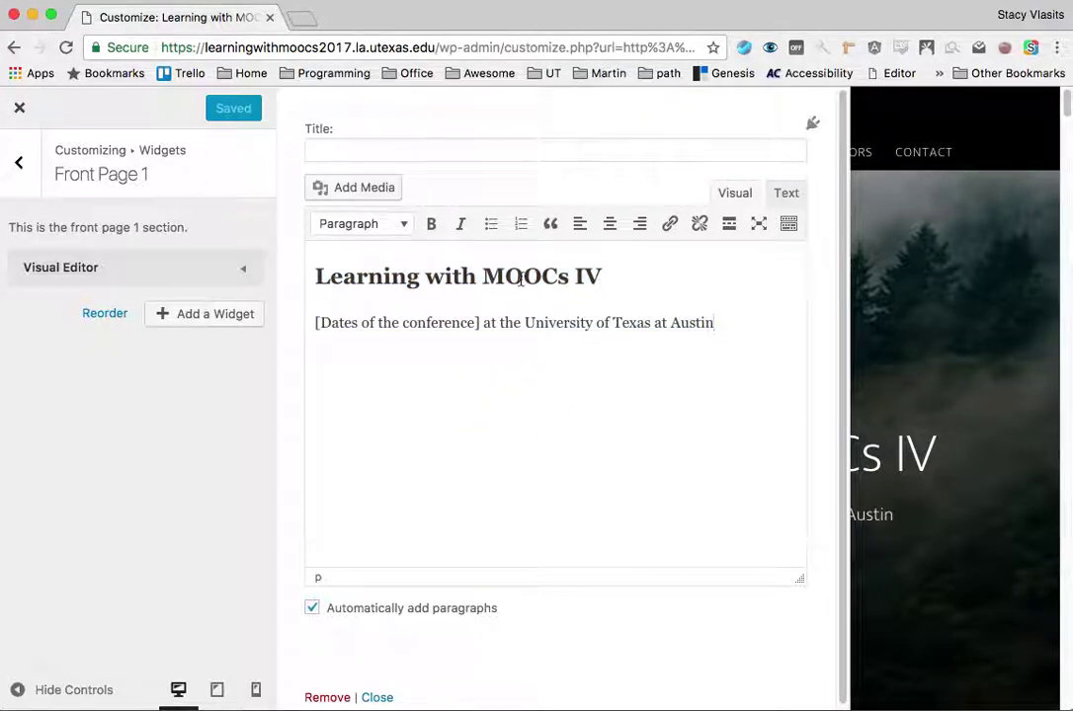
pyautogui.click(607, 277)
pyautogui.press('BackSpace')
pyautogui.press('BackSpace')
pyautogui.write('4')
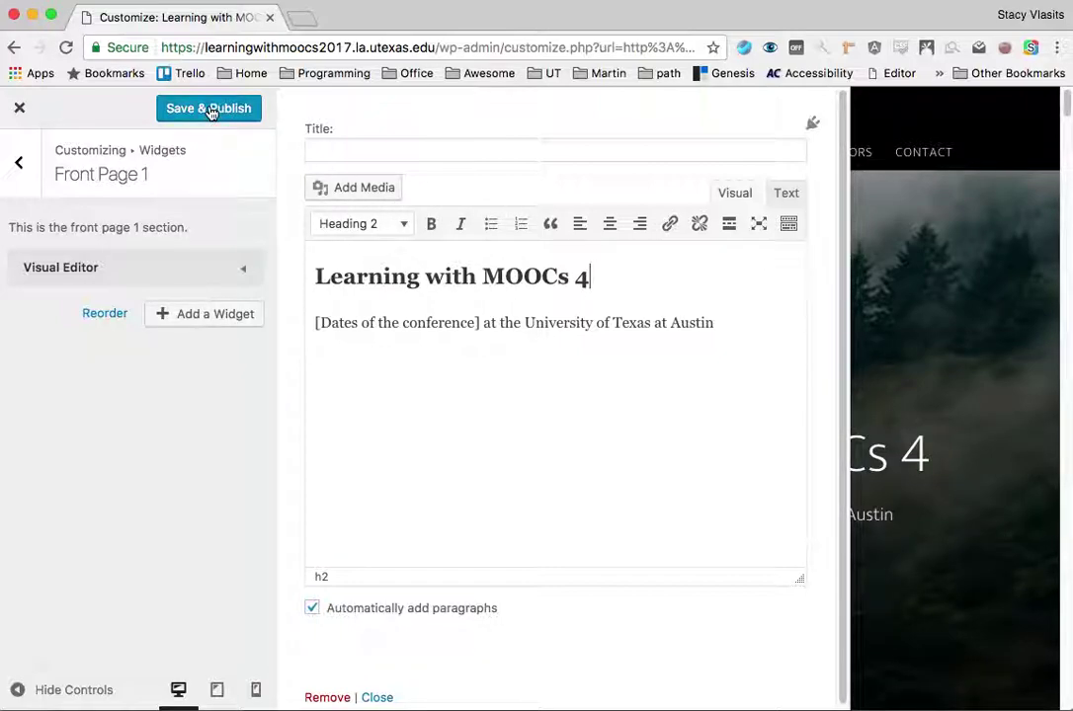
# - Save & Publish the change, view the live site, and reopen the Customizer
pyautogui.click(209, 112)
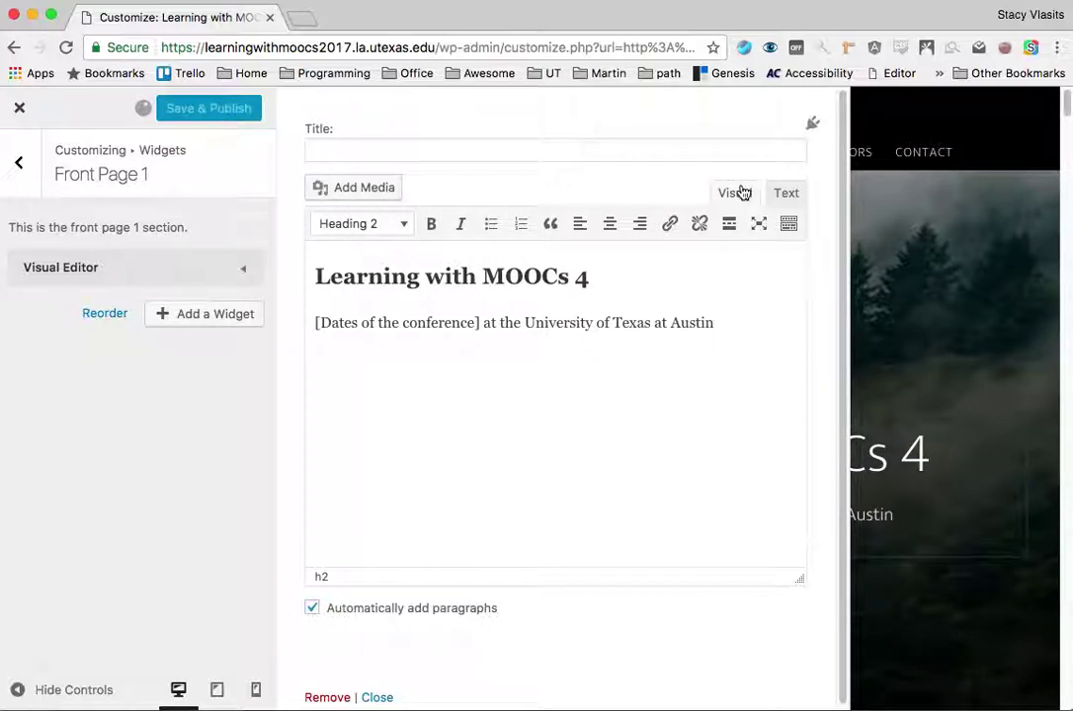
pyautogui.click(16, 112)
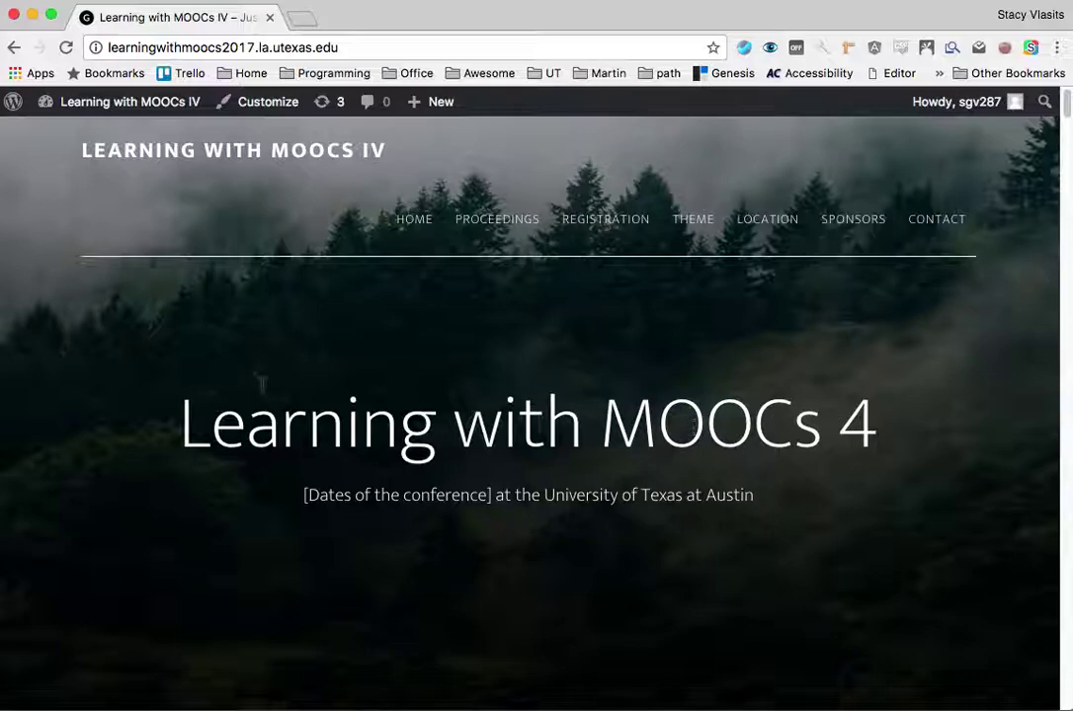
pyautogui.click(262, 102)
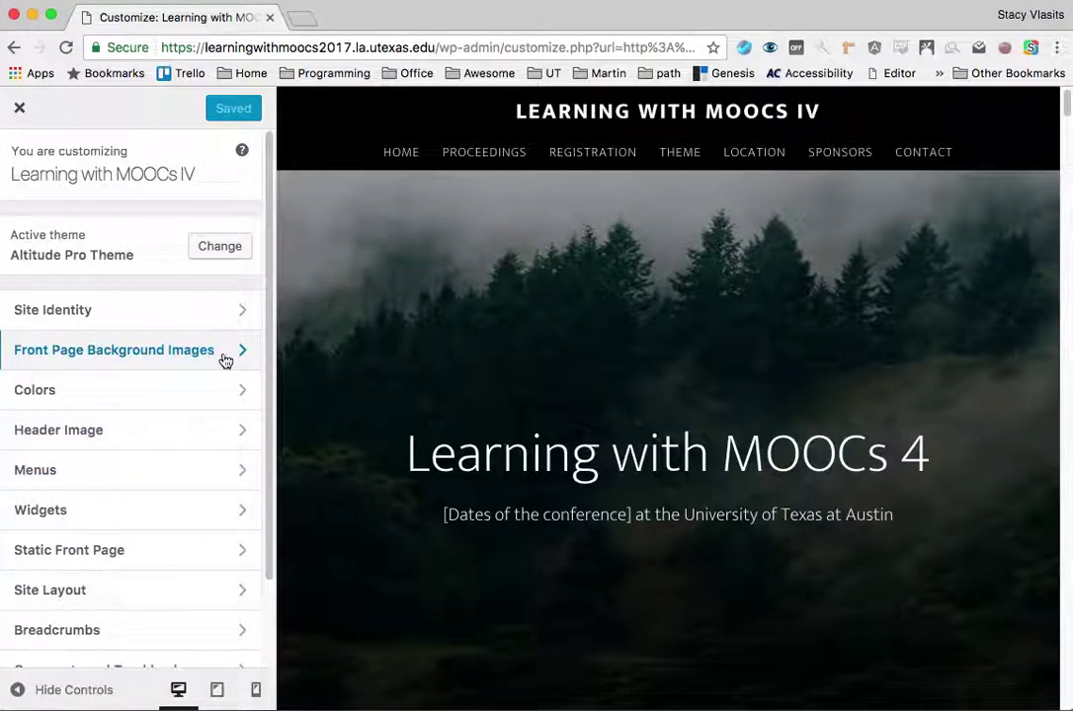
# - In Front Page 7's Visual Editor widget, replace 'Us' with 'the Organizers' in the 'Contact Us' heading
pyautogui.click(190, 518)
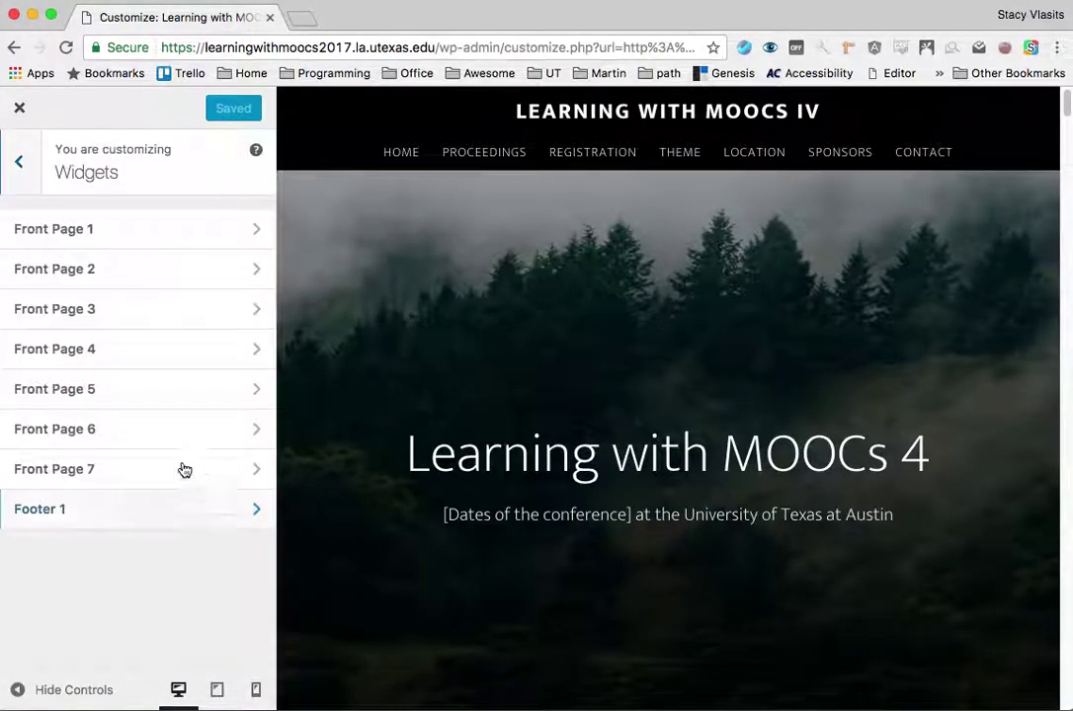
pyautogui.click(245, 481)
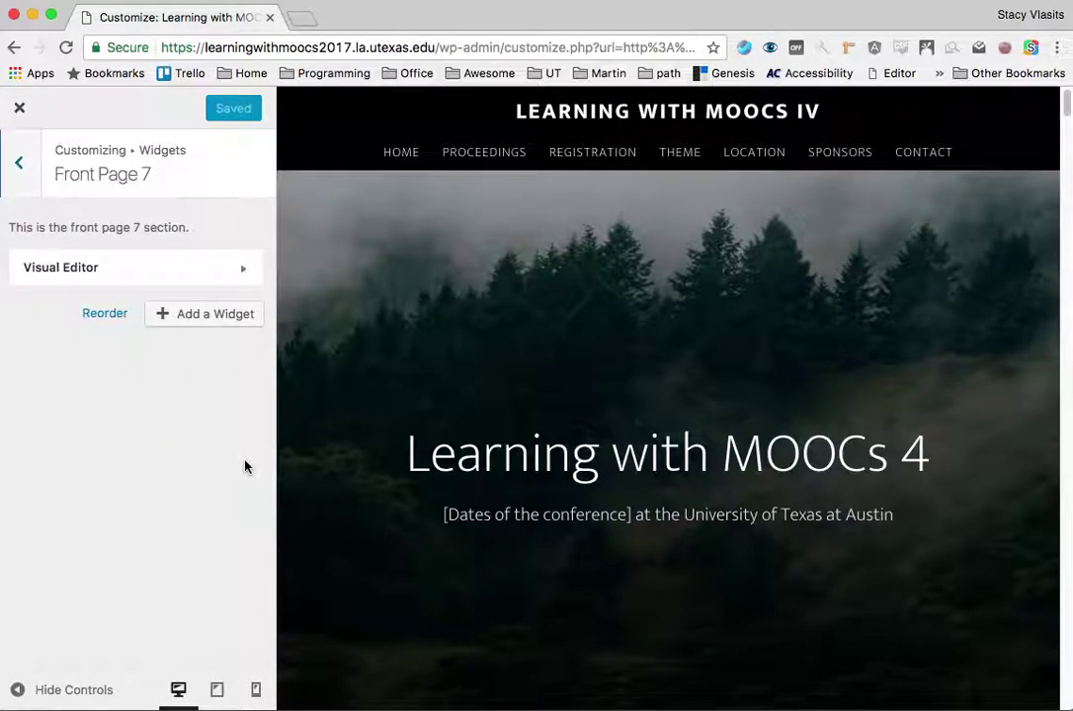
pyautogui.click(245, 271)
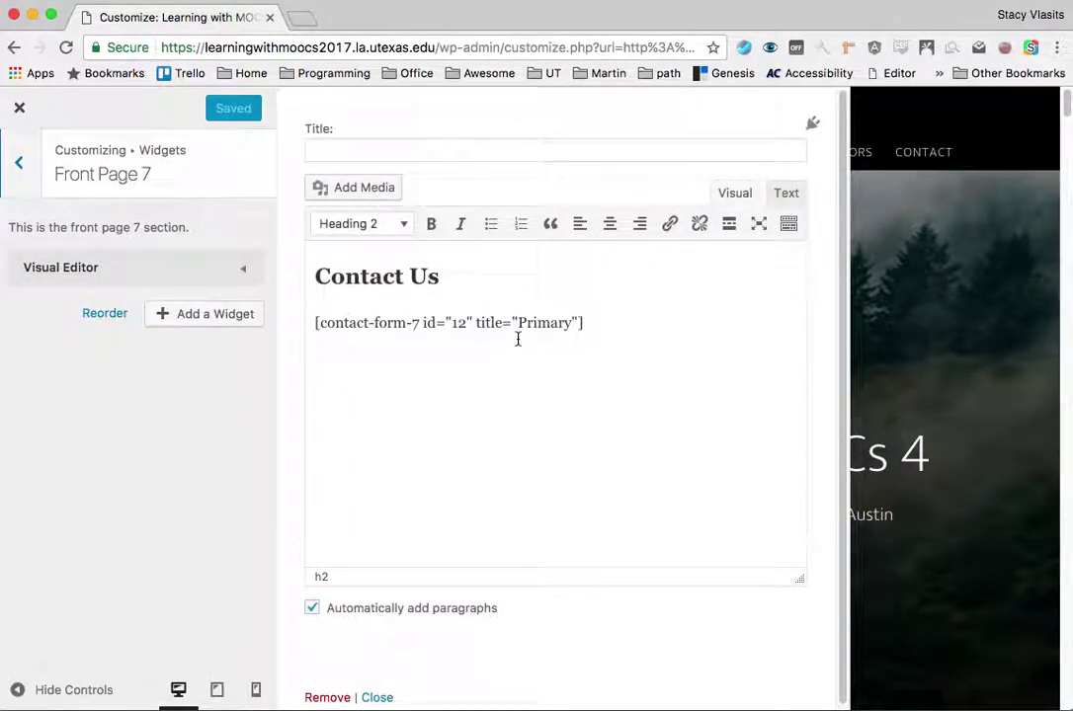
pyautogui.moveTo(412, 276); pyautogui.dragTo(438, 276)
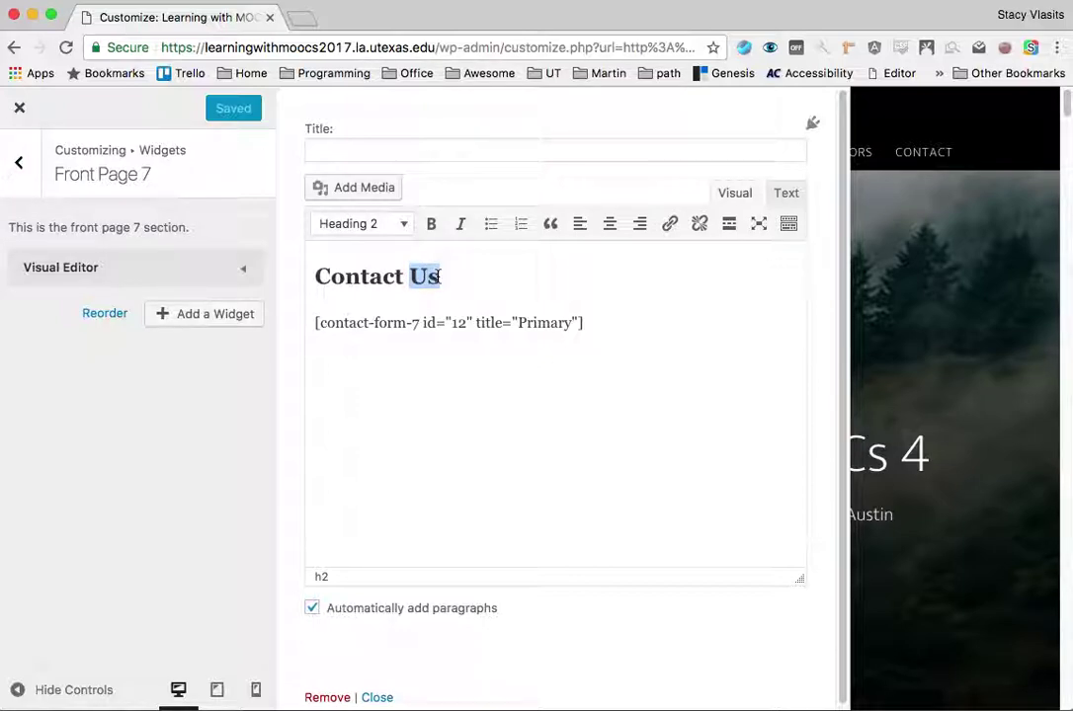
pyautogui.write('the Org')
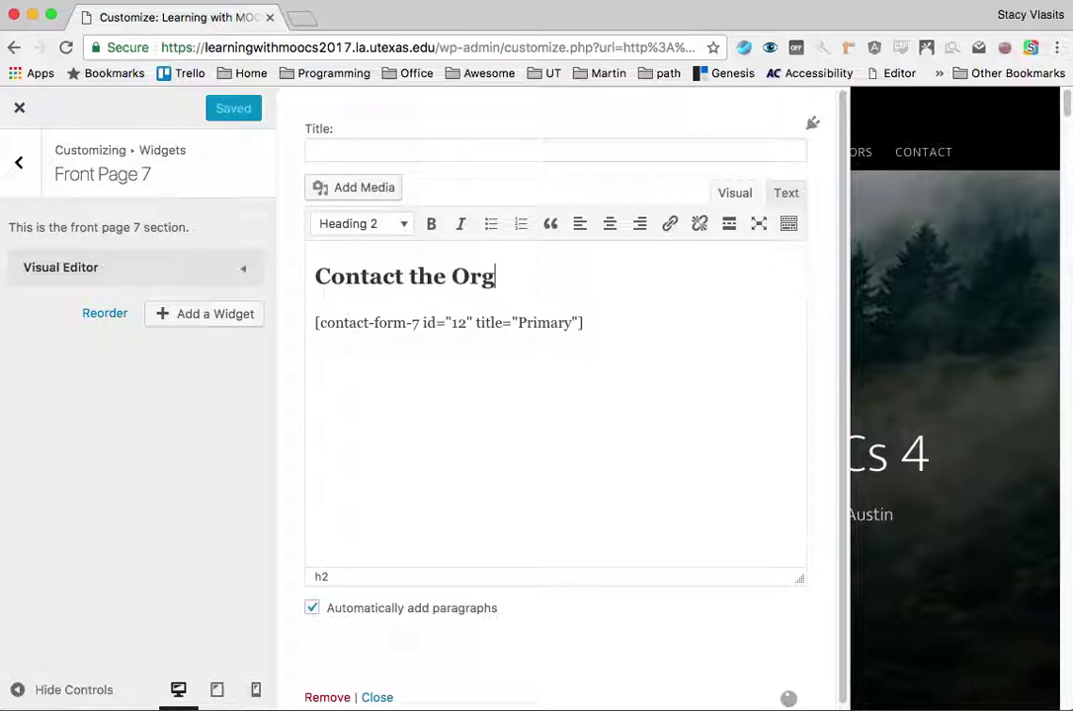
pyautogui.write('anizers')
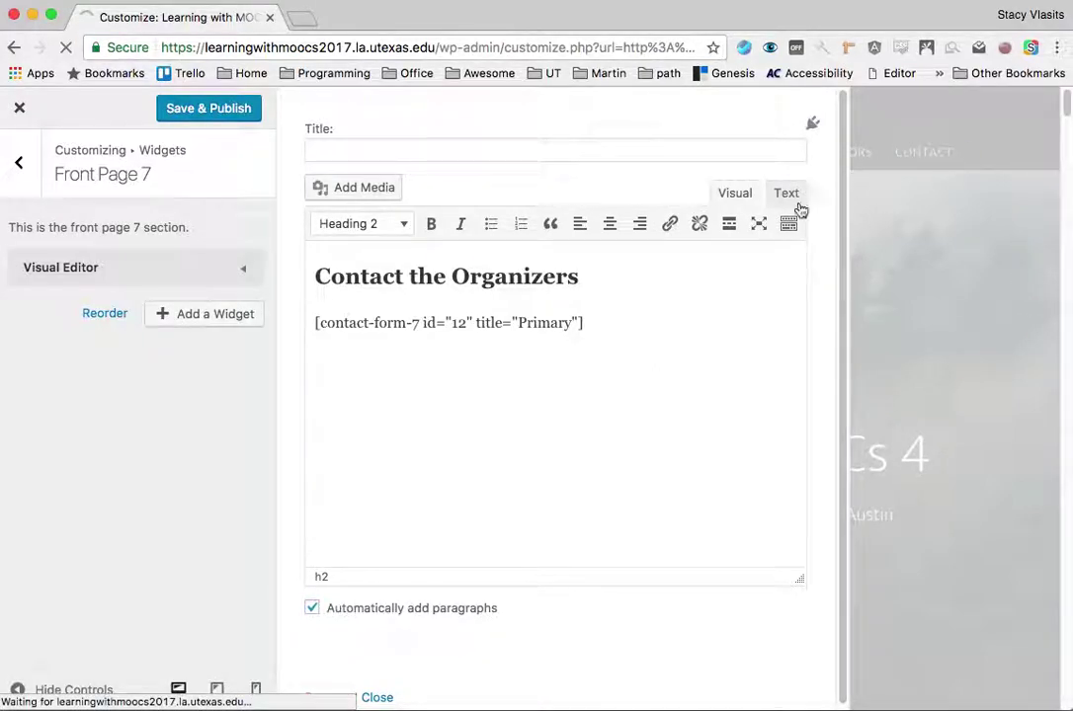
pyautogui.moveTo(1067, 109); pyautogui.dragTo(1059, 664)
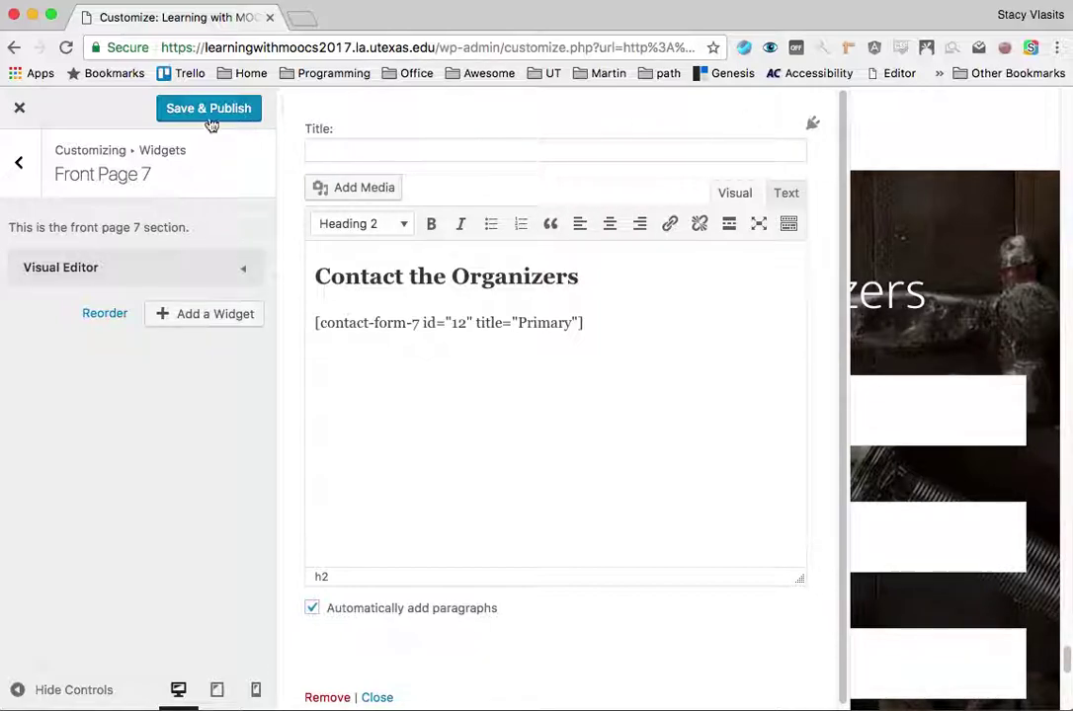
pyautogui.click(246, 272)
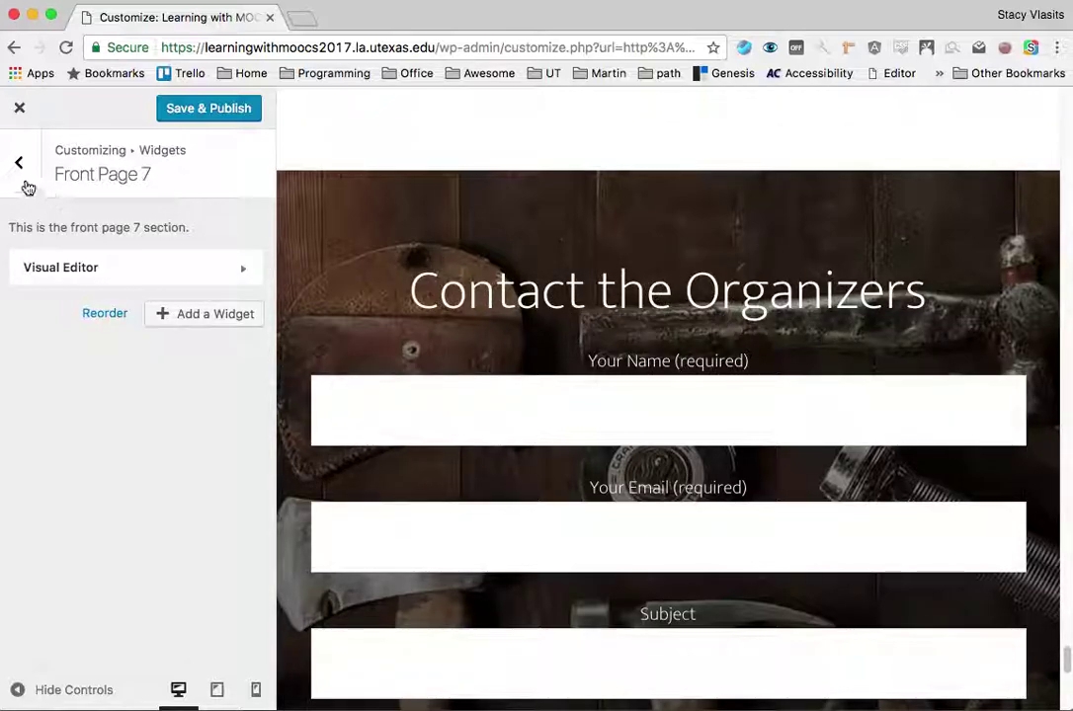
# - Open Front Page 2's Proceedings widget, toggle the extra toolbar row, and check the Text view
pyautogui.click(18, 163)
pyautogui.click(253, 275)
pyautogui.click(245, 273)
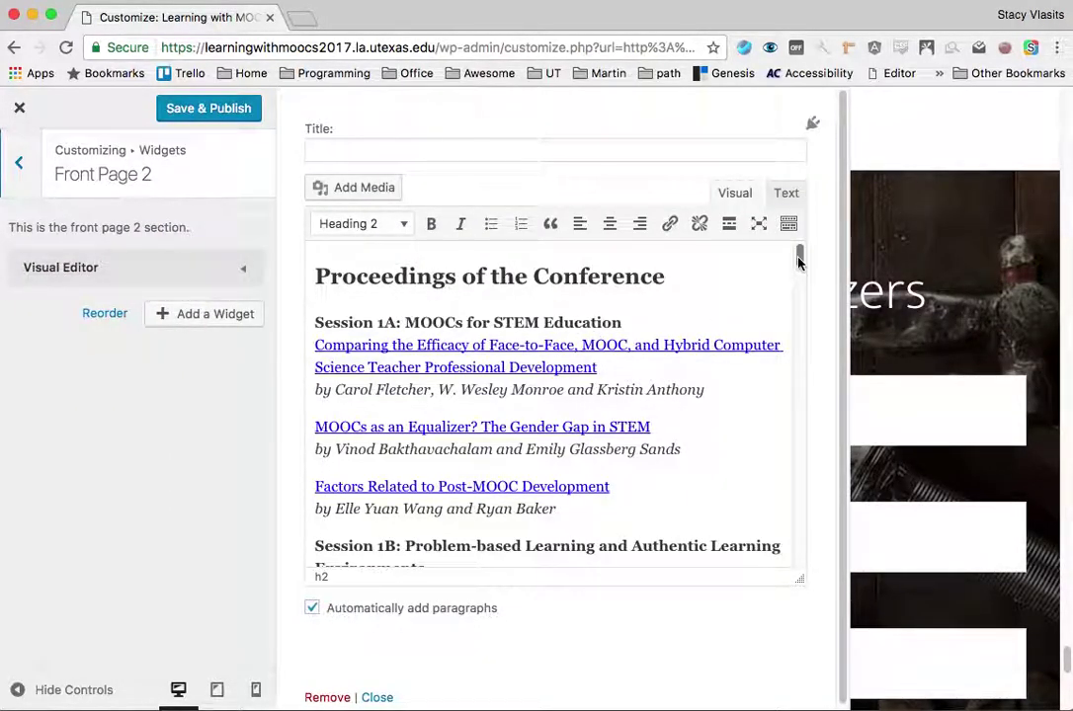
pyautogui.moveTo(802, 259)
pyautogui.mouseDown()
pyautogui.moveTo(833, 466)
pyautogui.moveTo(812, 570)
pyautogui.moveTo(780, 354)
pyautogui.moveTo(810, 252)
pyautogui.mouseUp()
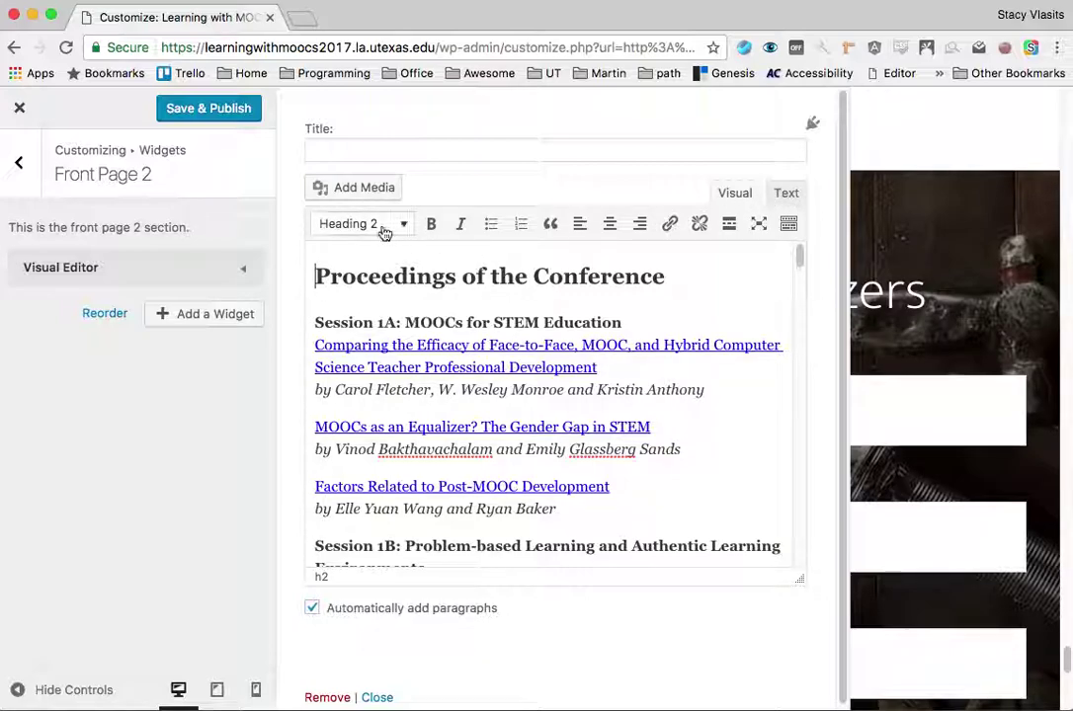
pyautogui.click(787, 224)
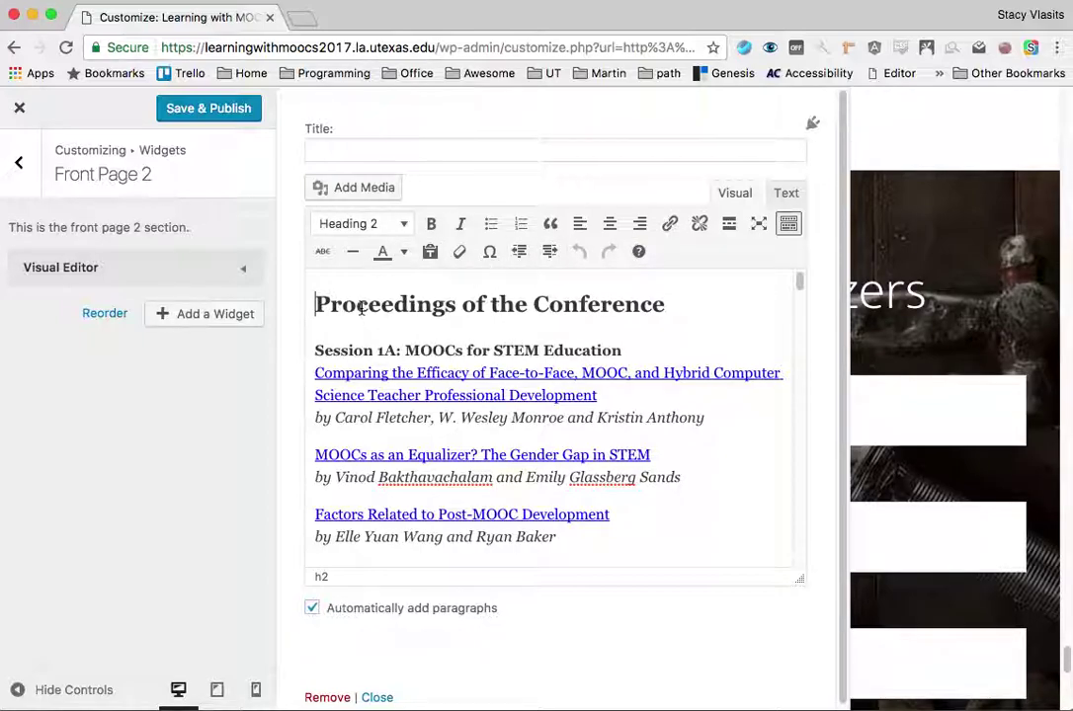
pyautogui.click(793, 201)
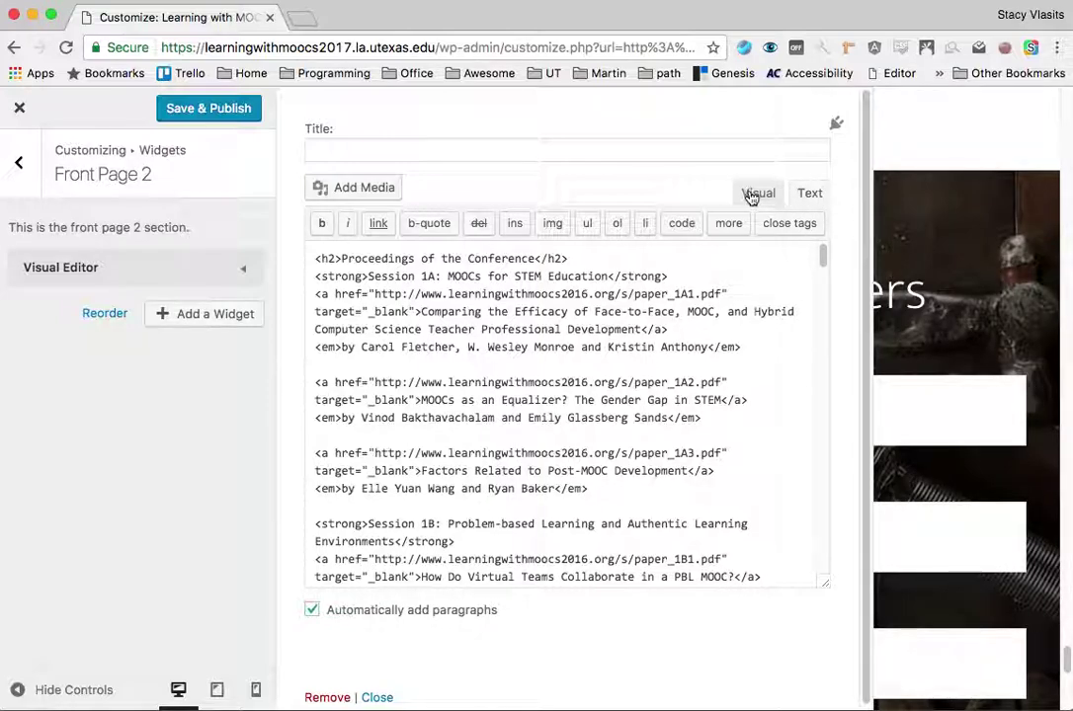
pyautogui.click(756, 195)
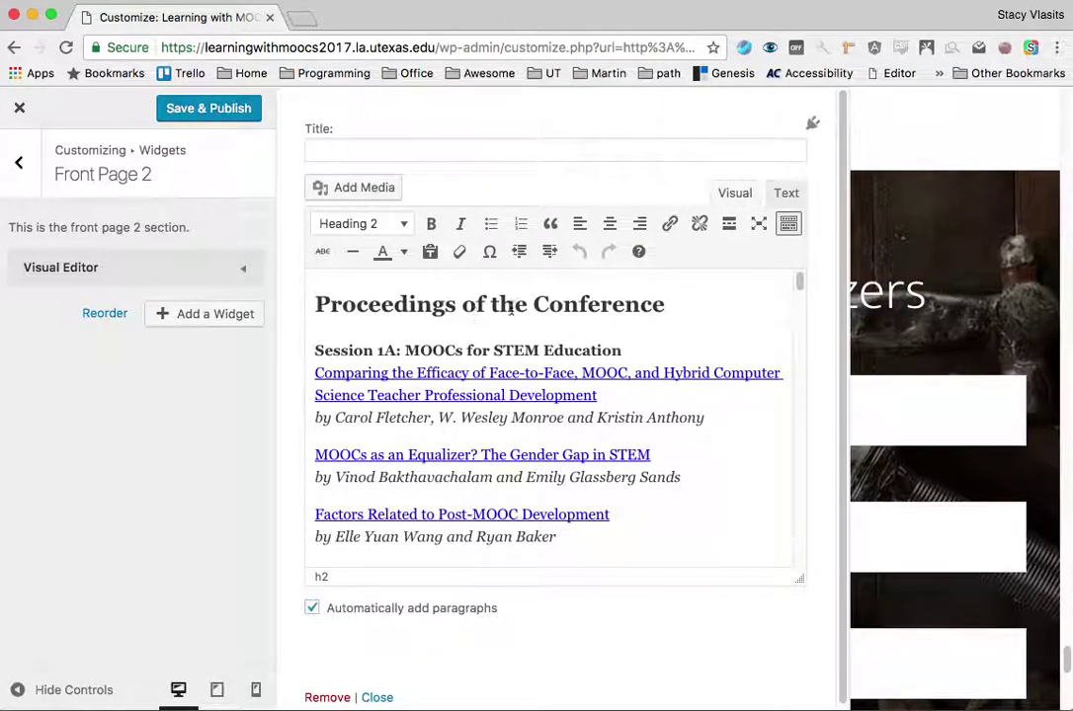